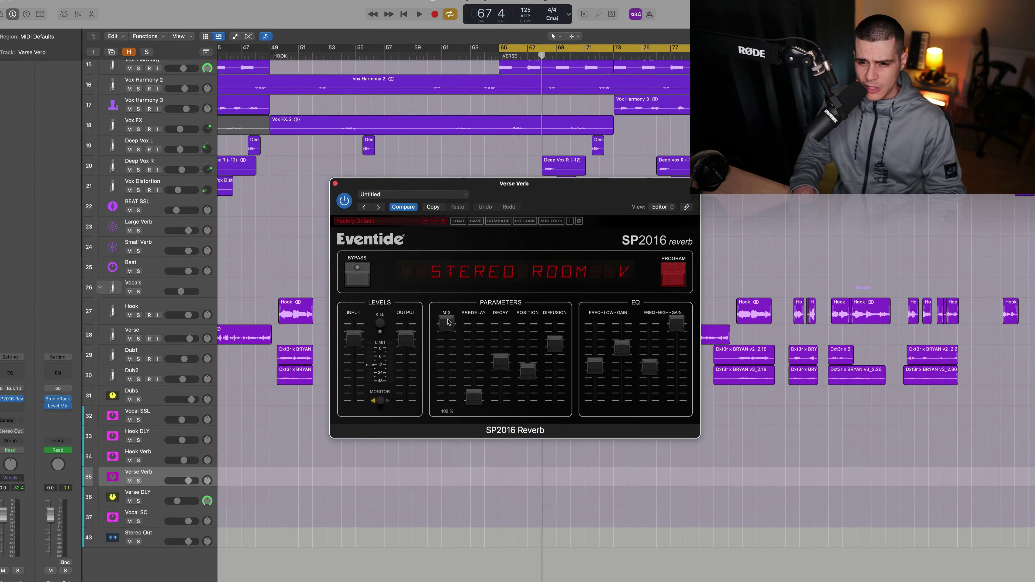
# Raise the Verse Verb's predelay slightly and set its decay to 3.1 s.
pyautogui.moveTo(410, 336); pyautogui.dragTo(421, 316)
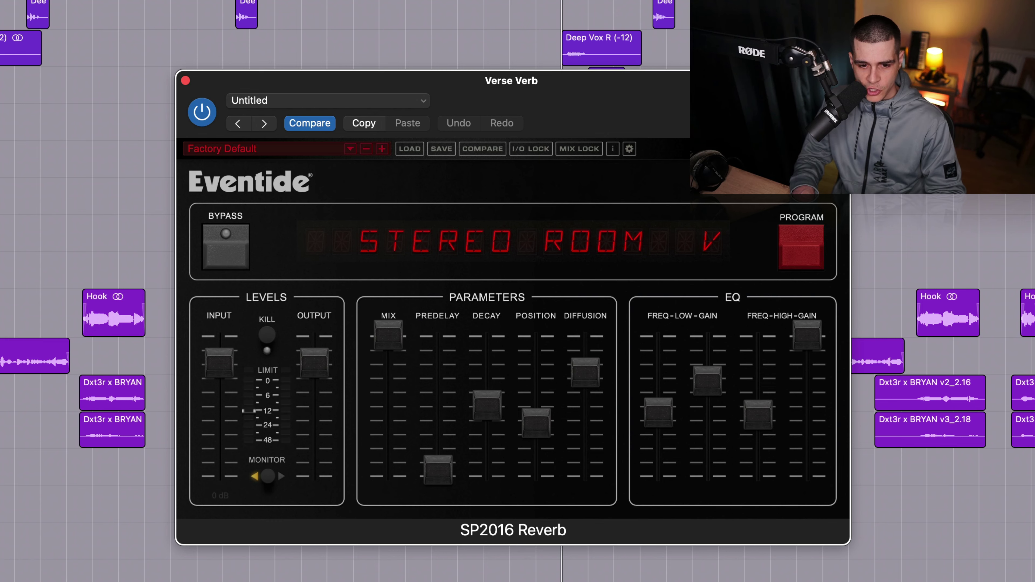
pyautogui.moveTo(437, 469)
pyautogui.mouseDown()
pyautogui.moveTo(427, 465)
pyautogui.moveTo(438, 410)
pyautogui.moveTo(437, 462)
pyautogui.mouseUp()
pyautogui.moveTo(495, 409); pyautogui.dragTo(499, 371)
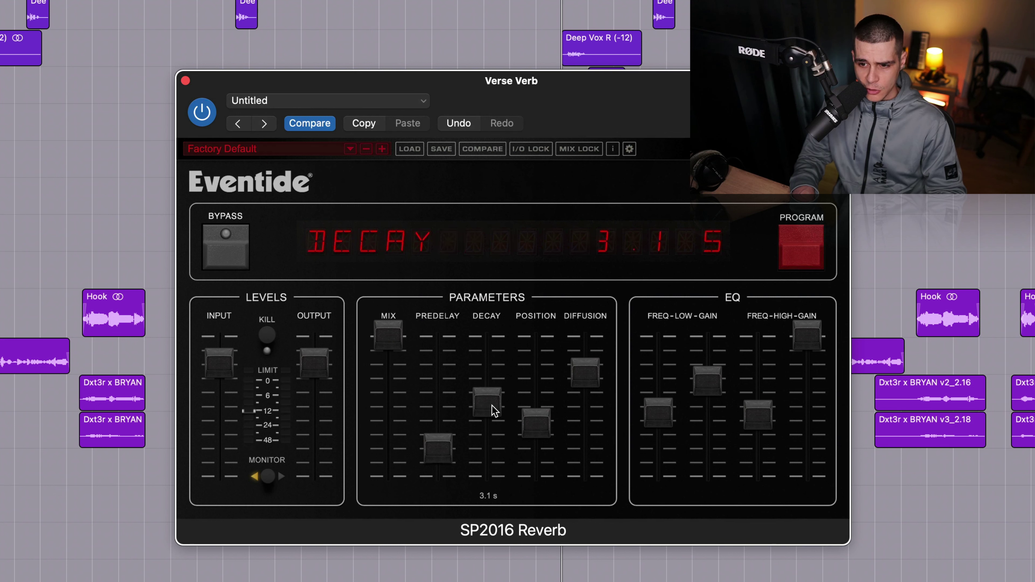
# Sweep the Verse Verb's position to 100 % and settle it at 23 %, and lower diffusion to 0 % before raising it back high.
pyautogui.click(535, 433)
pyautogui.scroll(1, 535, 393)
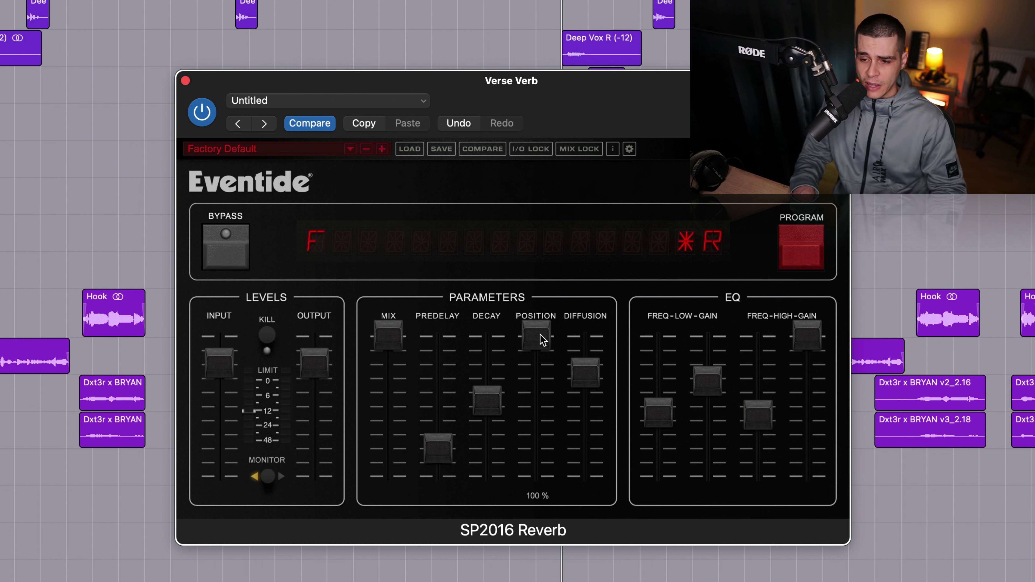
pyautogui.moveTo(541, 338); pyautogui.dragTo(551, 448)
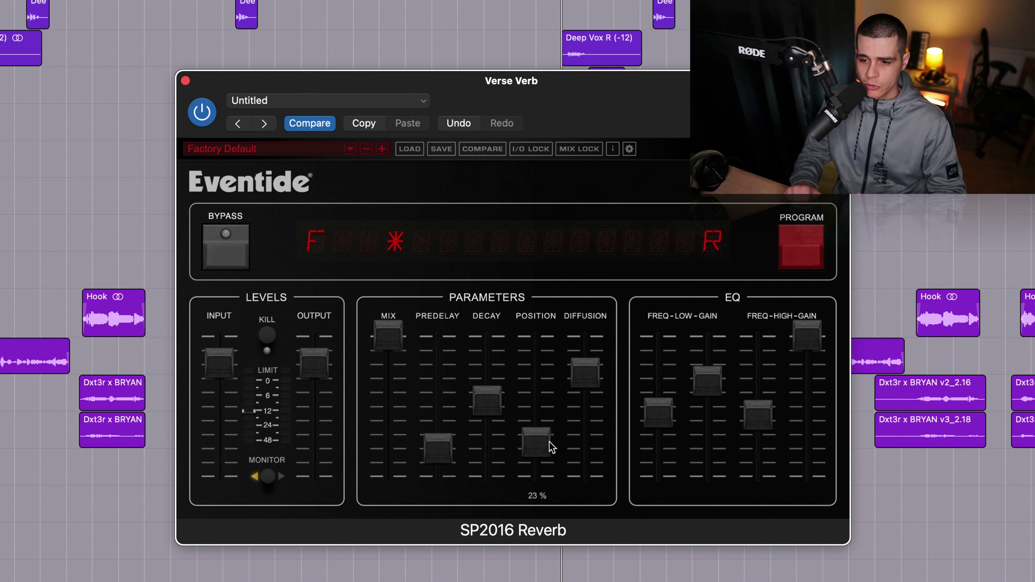
pyautogui.moveTo(582, 371); pyautogui.dragTo(593, 470)
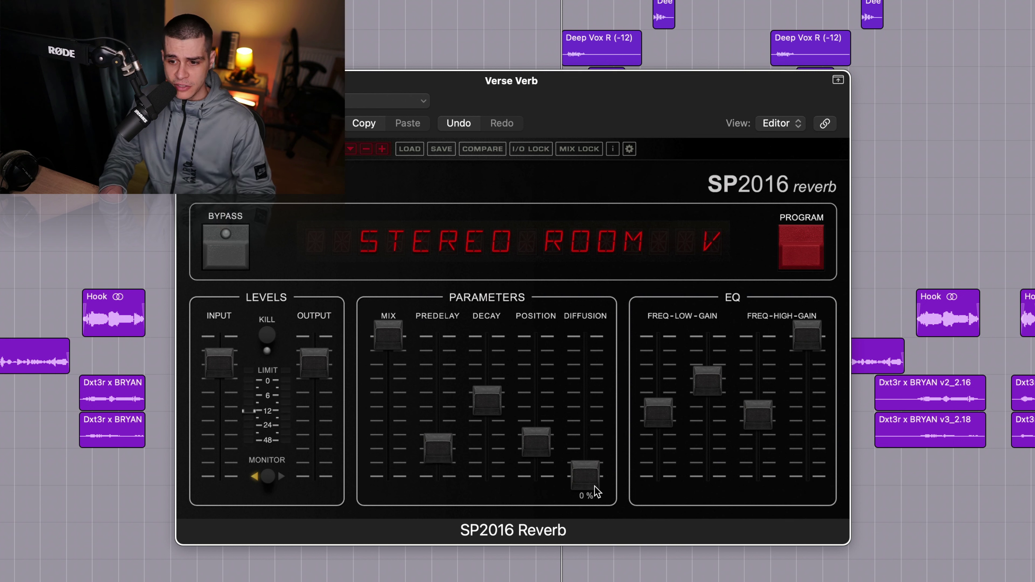
pyautogui.moveTo(595, 487); pyautogui.dragTo(605, 366)
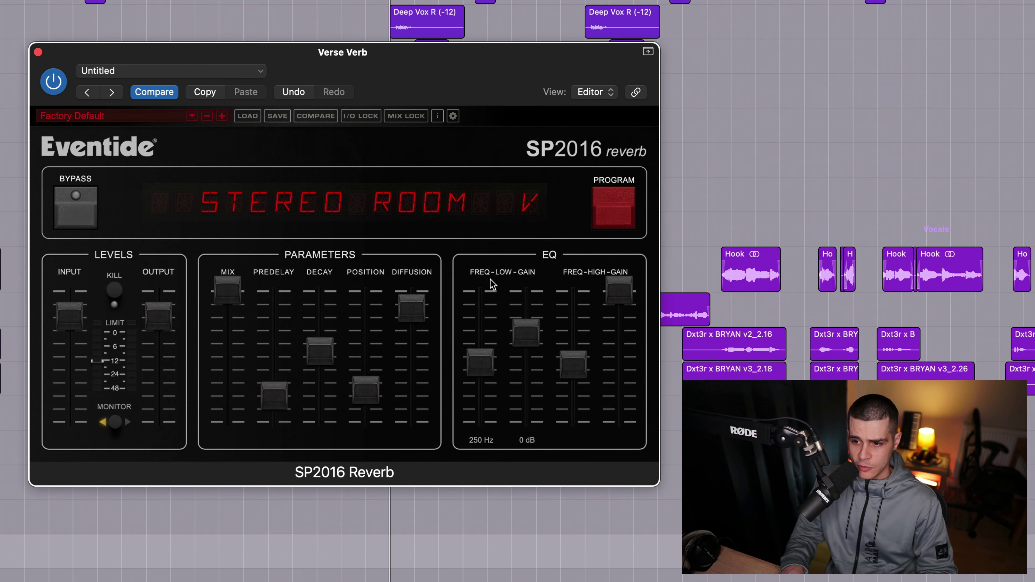
# Shape the Verse Verb's EQ: low frequency to 300 Hz, a higher high frequency, high gain to -6 dB and a reduced low gain.
pyautogui.moveTo(475, 361); pyautogui.dragTo(481, 345)
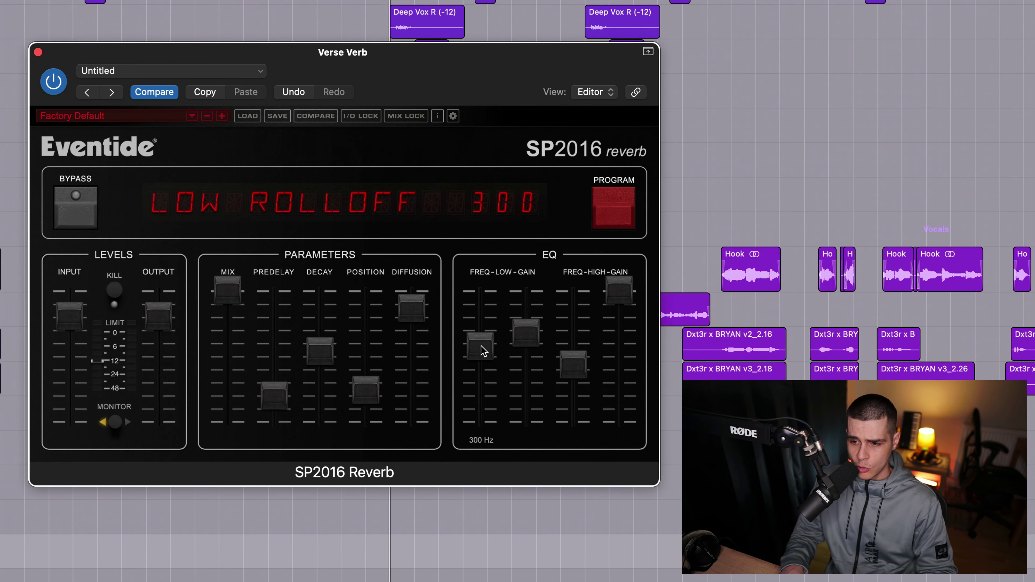
pyautogui.moveTo(563, 365); pyautogui.dragTo(575, 344)
pyautogui.moveTo(618, 282); pyautogui.dragTo(626, 372)
pyautogui.moveTo(529, 326); pyautogui.dragTo(533, 369)
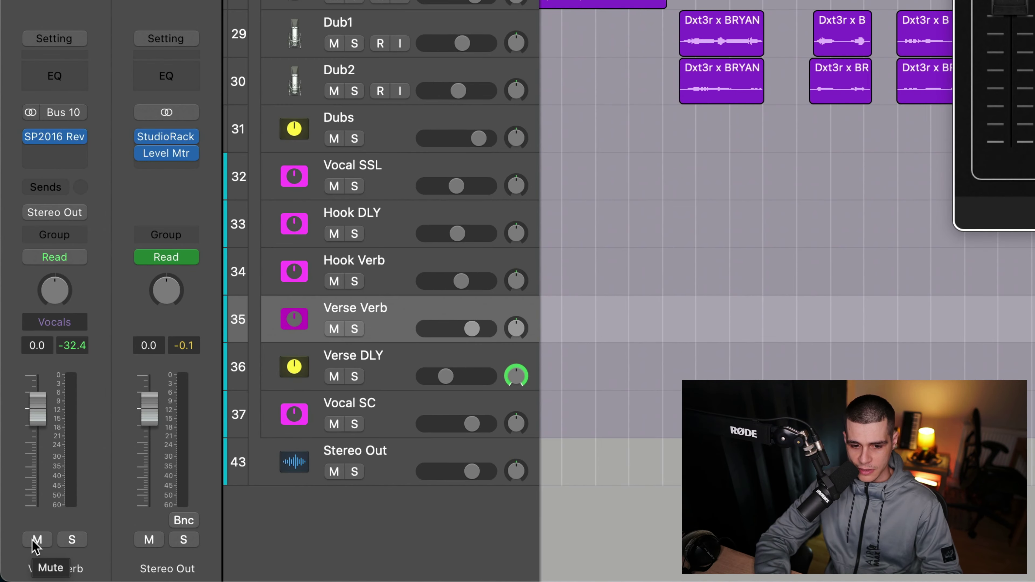
# Toggle the Verse Verb's mute, play the verse loop and audition the Vintage Room program.
pyautogui.click(37, 540)
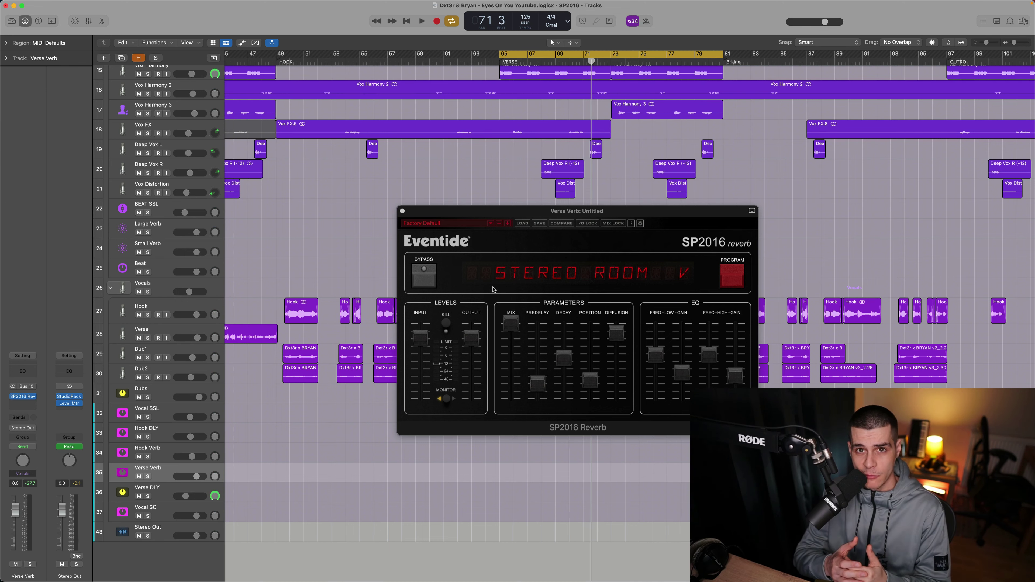
pyautogui.press('space')
pyautogui.click(730, 281)
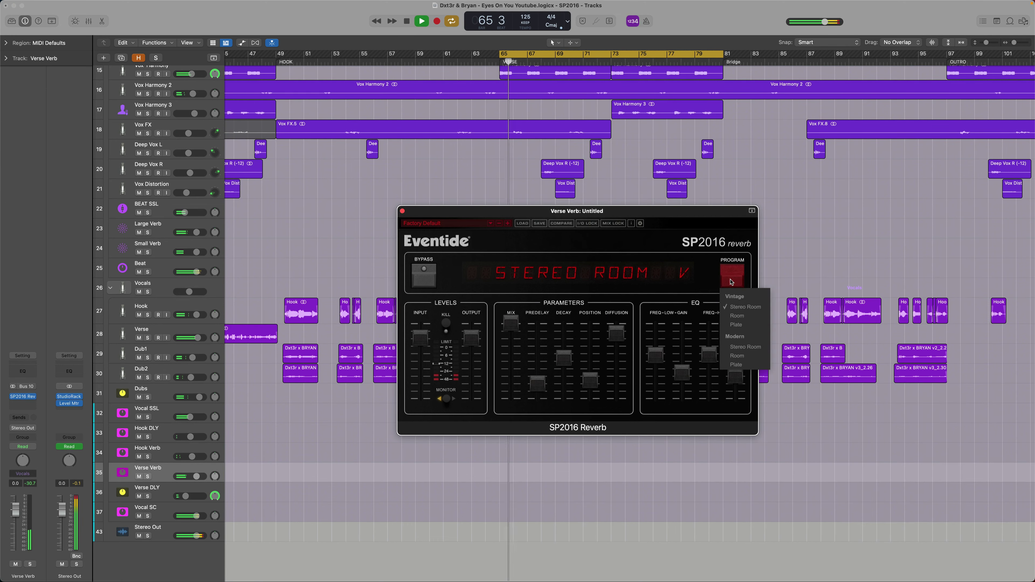
pyautogui.click(737, 314)
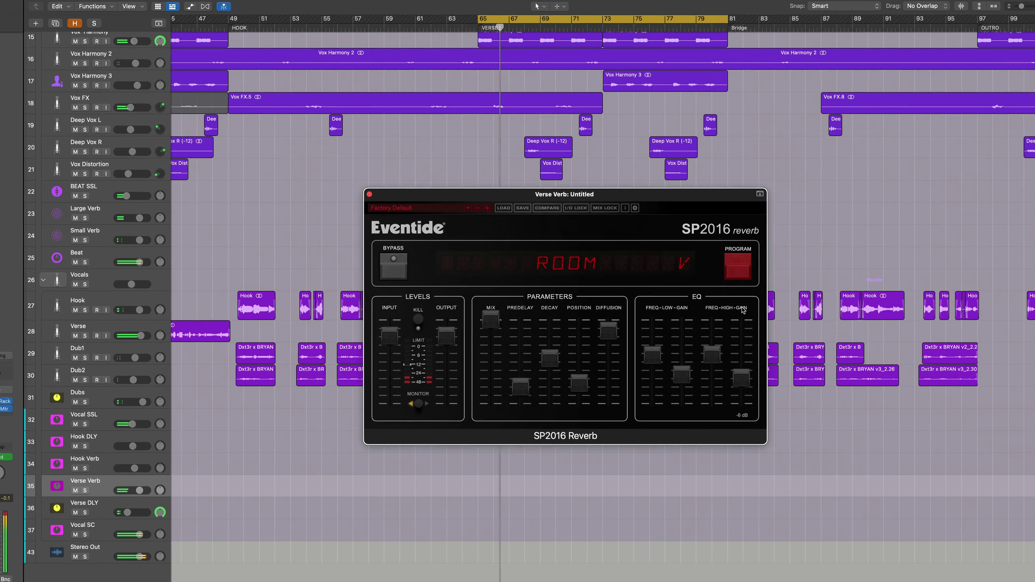
# Switch the Verse Verb to the Vintage Plate program, raise its predelay and set its decay to 1.8 s.
pyautogui.click(737, 265)
pyautogui.click(737, 301)
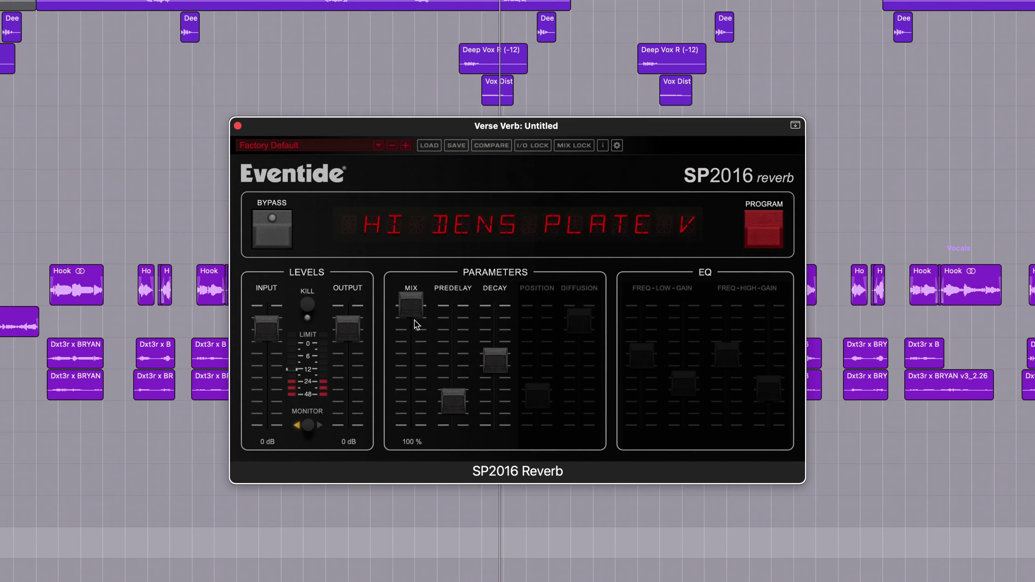
pyautogui.moveTo(453, 402); pyautogui.dragTo(493, 388)
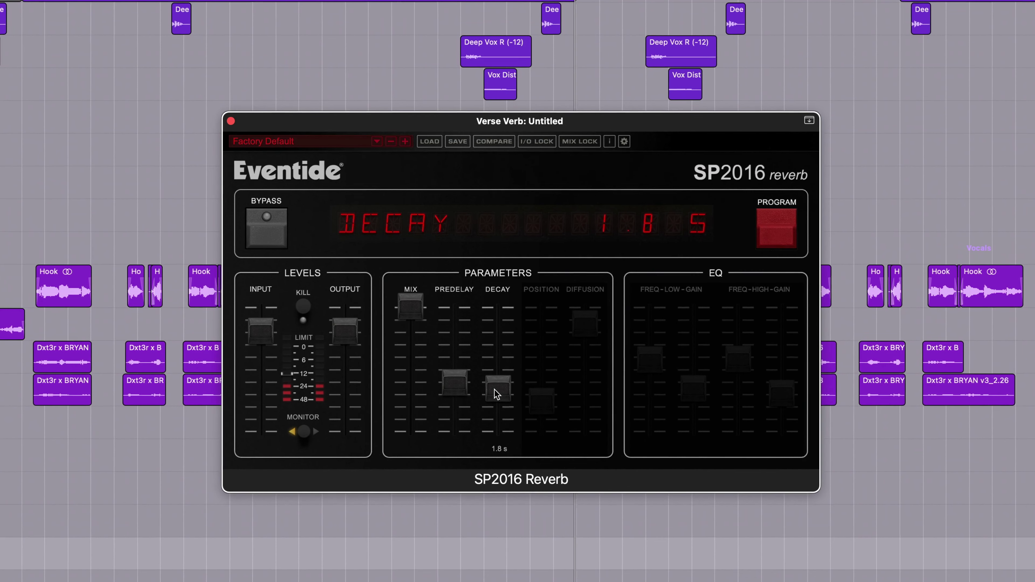
# Compare against the Vintage Stereo Room program and return the Verse Verb to Vintage Plate.
pyautogui.click(777, 234)
pyautogui.click(792, 280)
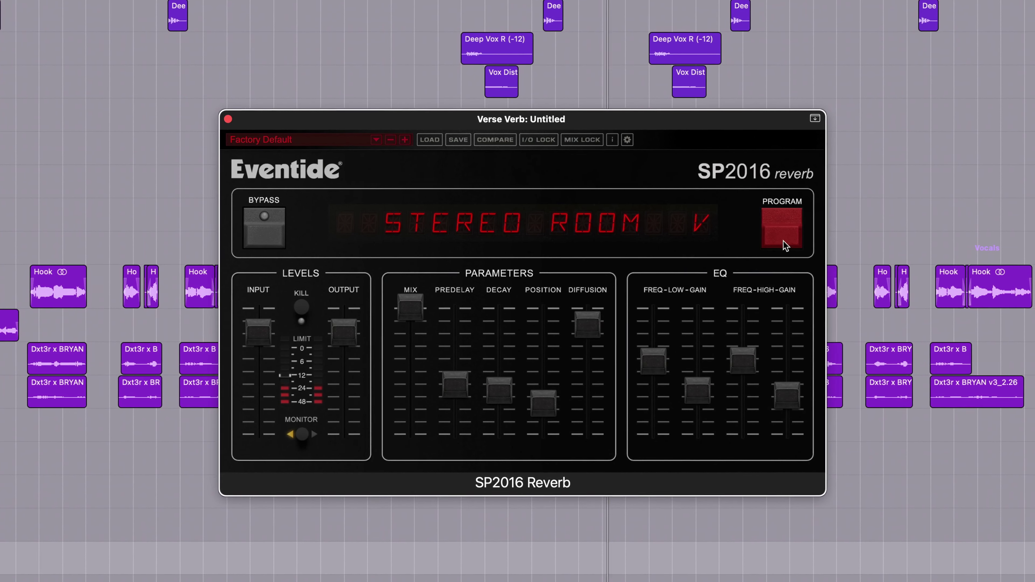
pyautogui.click(785, 231)
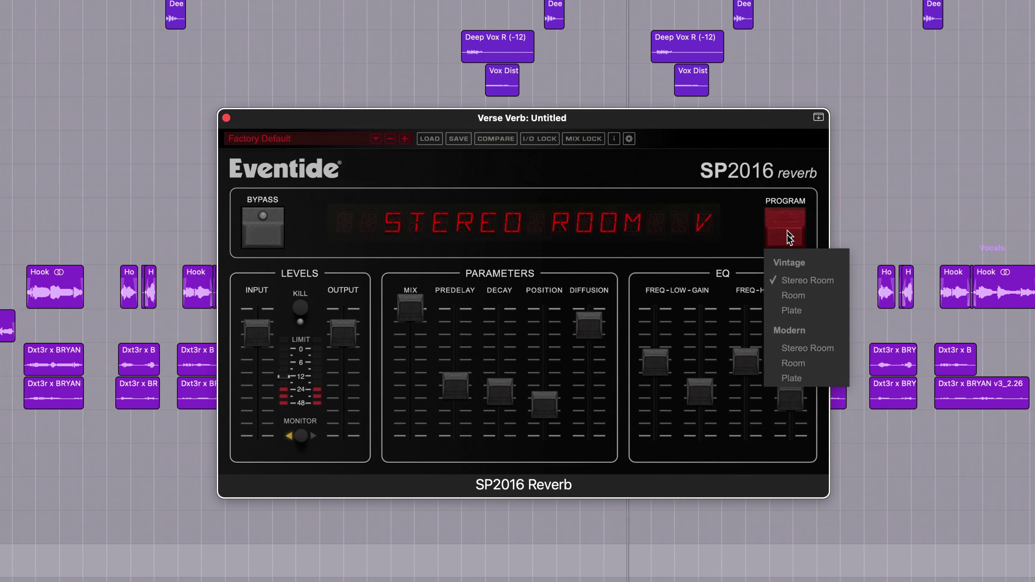
pyautogui.click(798, 310)
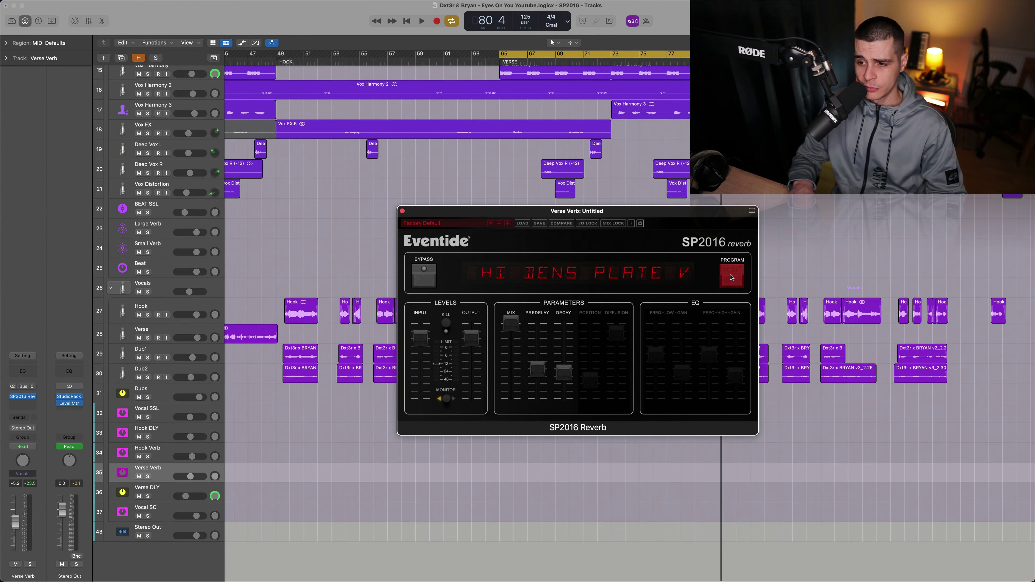
# Review the available reverb programs and compare the verse with the Verse Verb muted and unmuted.
pyautogui.click(731, 278)
pyautogui.click(706, 281)
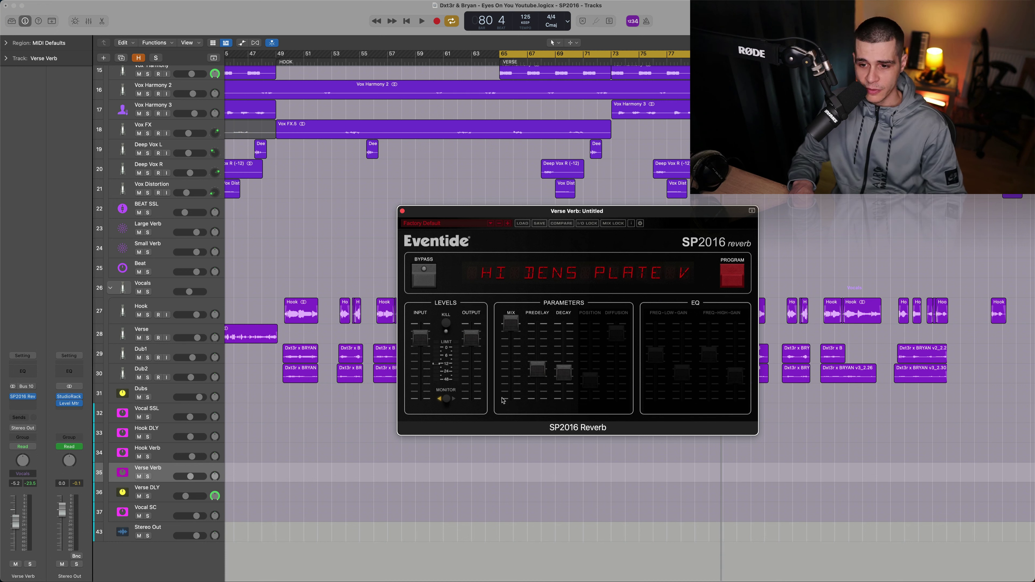
pyautogui.click(16, 564)
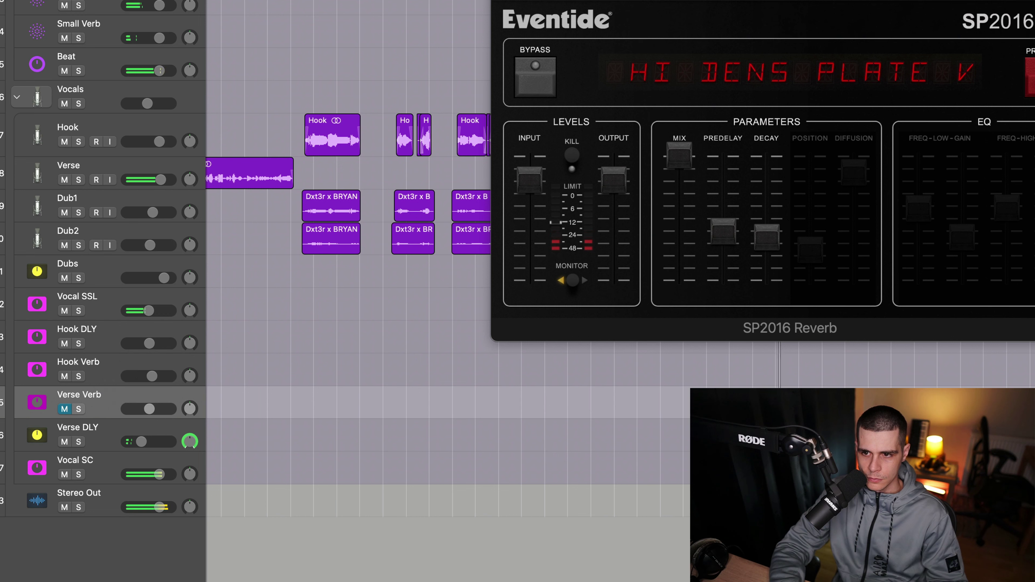
pyautogui.hotkey('ctrl', 'm')
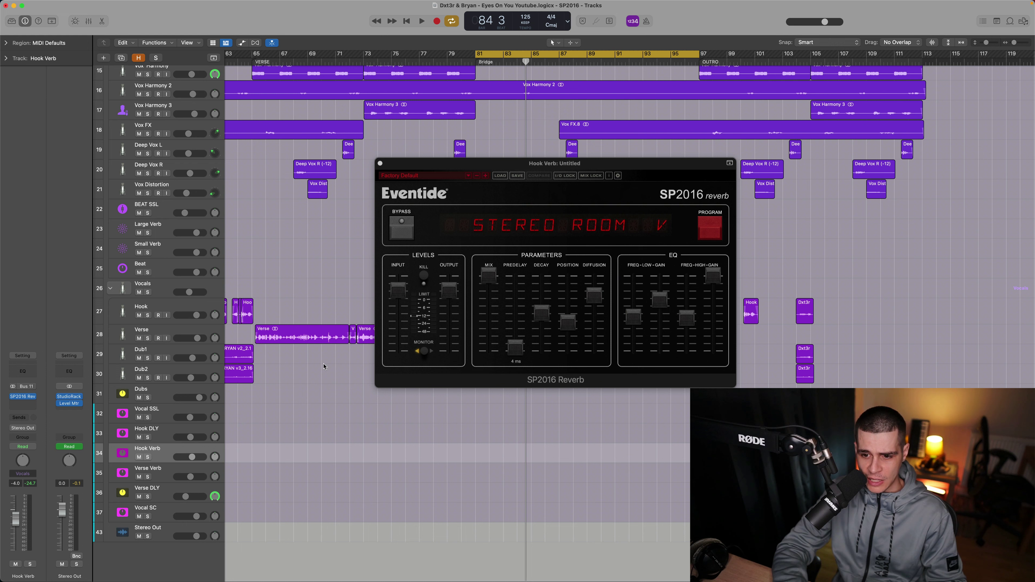
# Play the bridge with the Hook Verb muted for comparison, then audition its Vintage Room program and return to Vintage Stereo Room.
pyautogui.press('space')
pyautogui.click(15, 564)
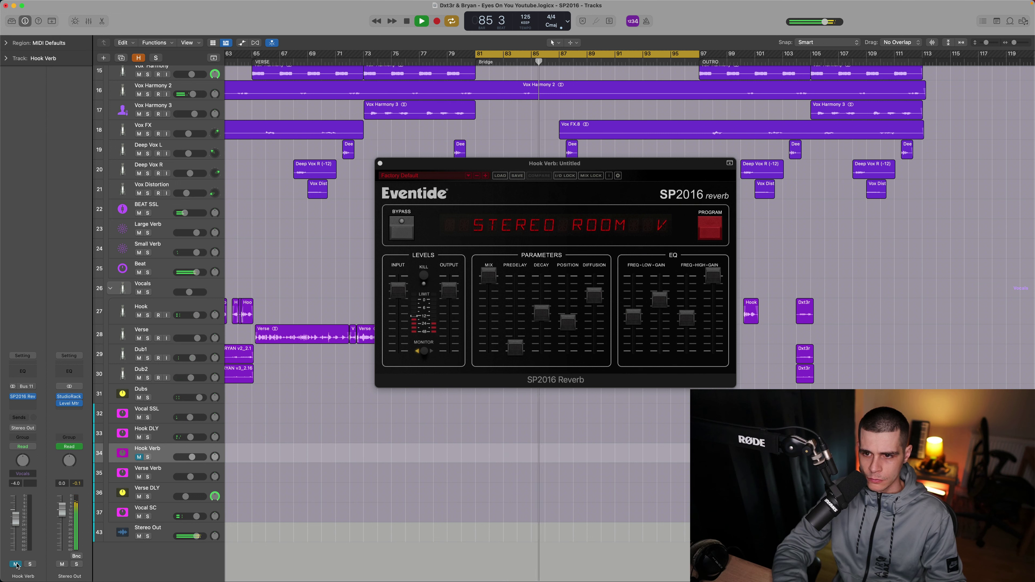
pyautogui.click(710, 227)
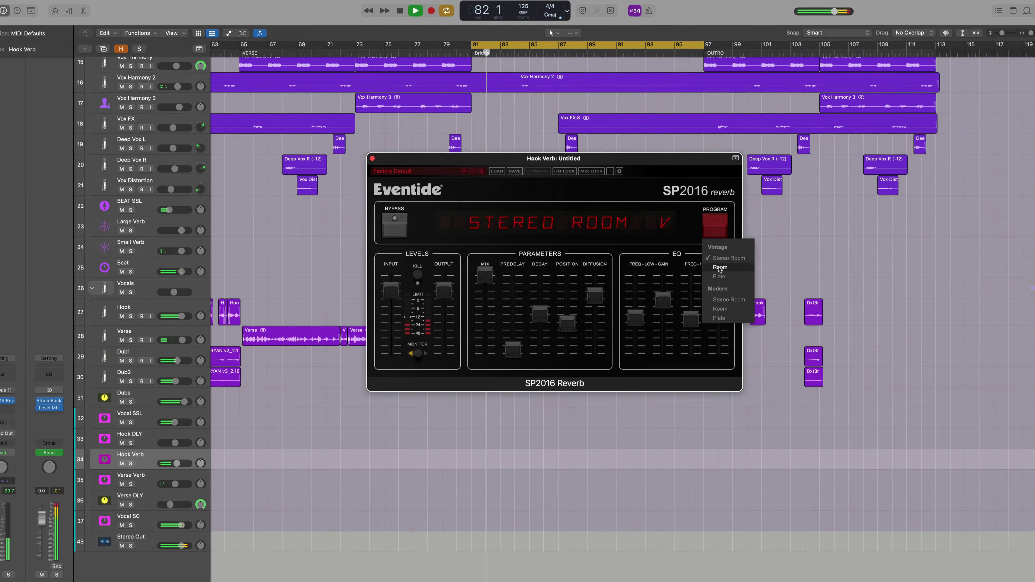
pyautogui.click(720, 255)
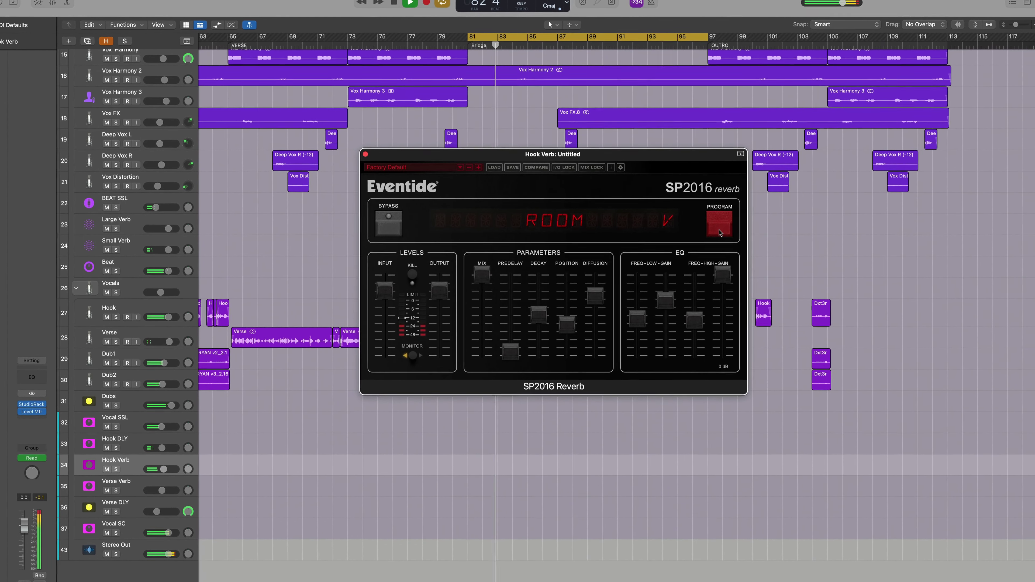
pyautogui.click(719, 233)
pyautogui.click(722, 243)
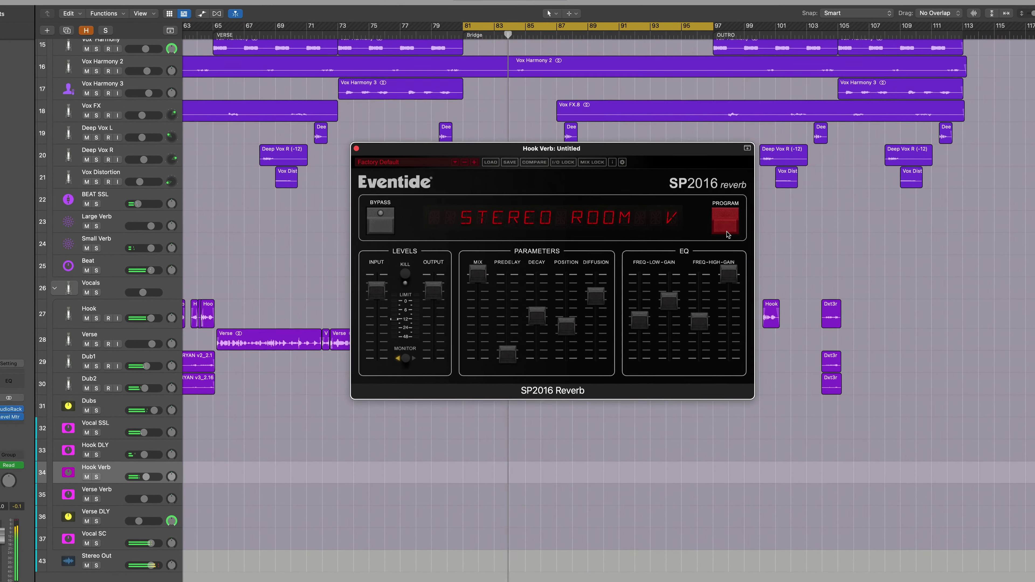
# Set the Hook Verb's decay to 3.7 s and position to 70 %, and raise its predelay and diffusion.
pyautogui.moveTo(544, 316)
pyautogui.moveTo(543, 318); pyautogui.dragTo(543, 302)
pyautogui.moveTo(505, 356); pyautogui.dragTo(505, 317)
pyautogui.moveTo(596, 296); pyautogui.dragTo(595, 290)
pyautogui.moveTo(566, 327); pyautogui.dragTo(537, 318)
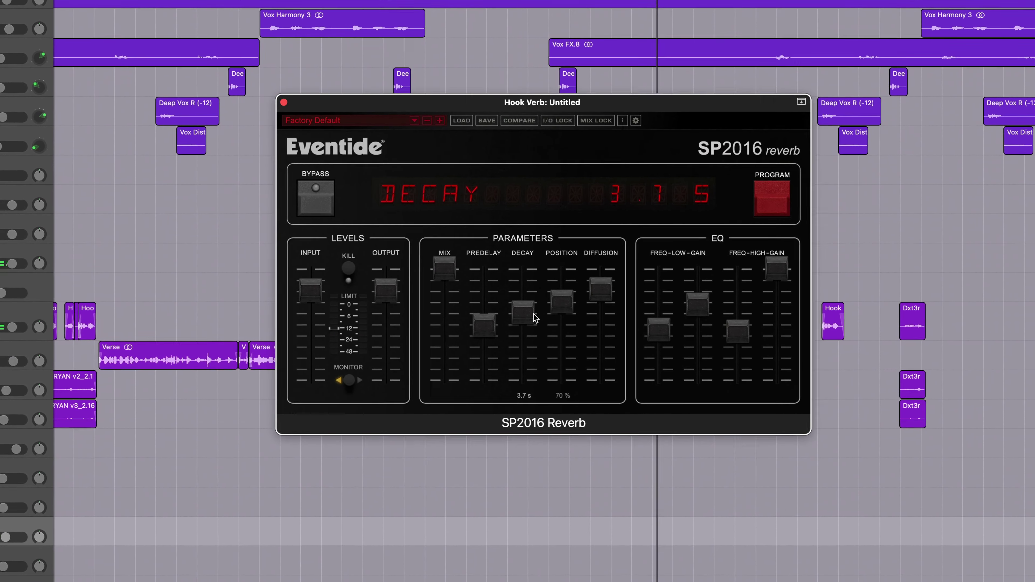
# Cut the Hook Verb's EQ high gain strongly, lower its low gain to the minimum and raise its low frequency to the maximum.
pyautogui.moveTo(777, 273); pyautogui.dragTo(784, 391)
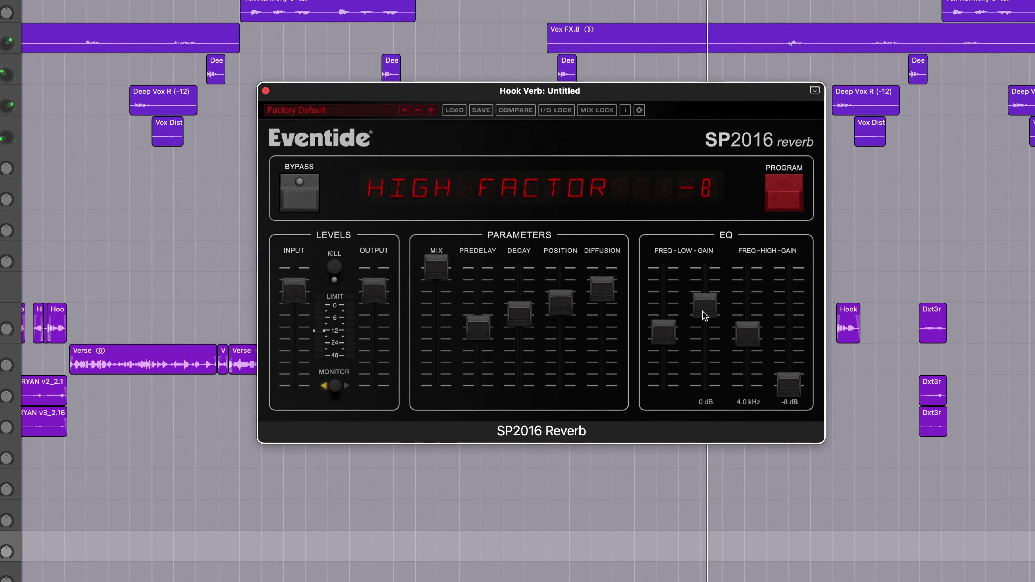
pyautogui.moveTo(705, 316); pyautogui.dragTo(706, 406)
pyautogui.moveTo(673, 344); pyautogui.dragTo(675, 285)
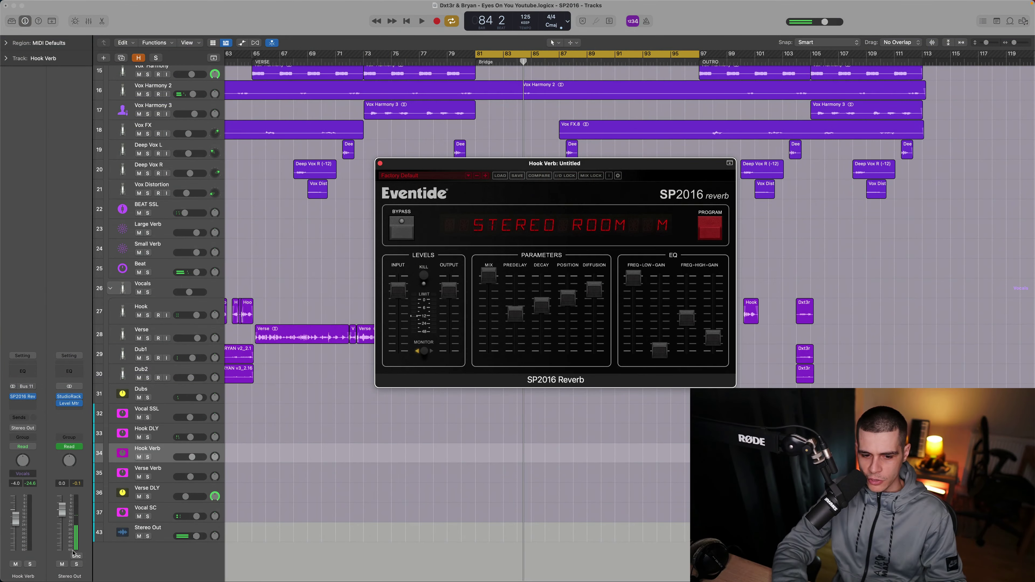
# Play the bridge with the Hook Verb muted and unmuted, and set its EQ low gain to -6 dB.
pyautogui.press('space')
pyautogui.click(15, 564)
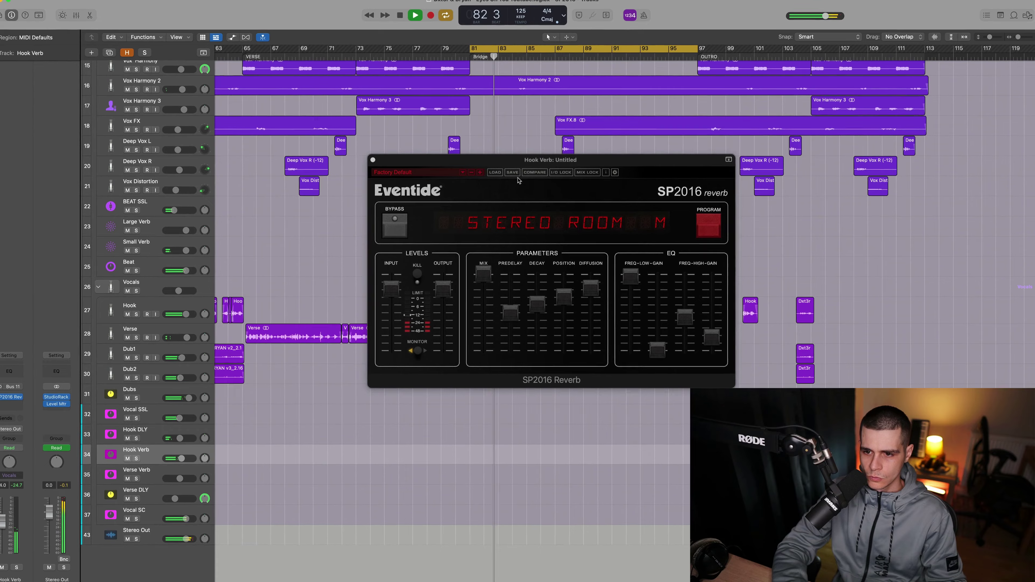
pyautogui.click(16, 564)
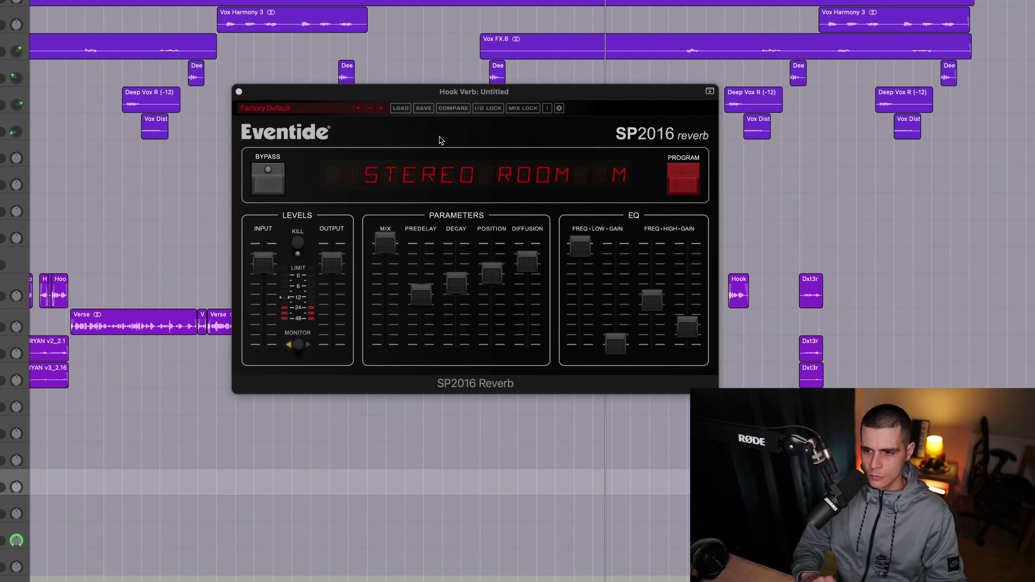
pyautogui.moveTo(616, 342); pyautogui.dragTo(621, 326)
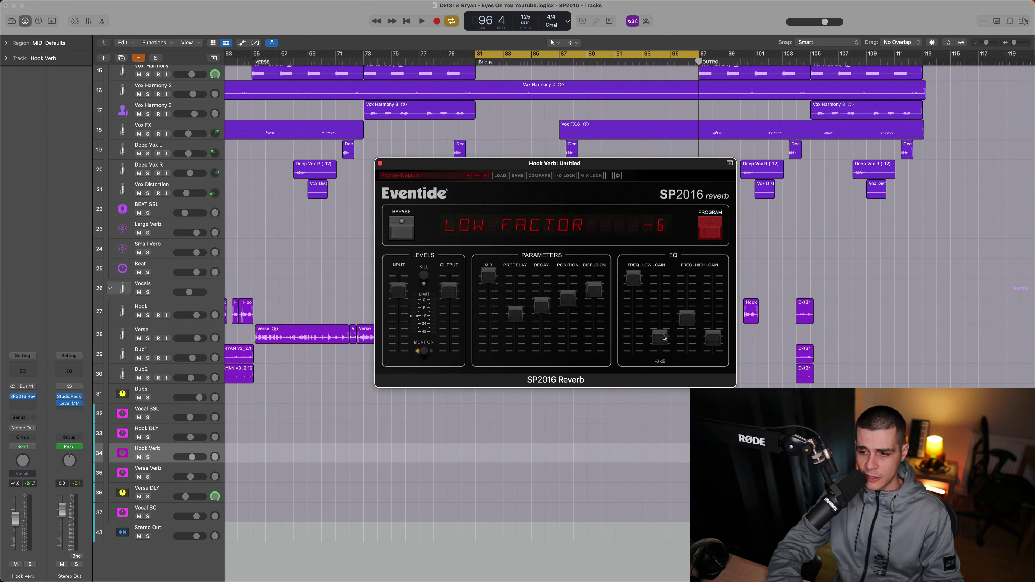